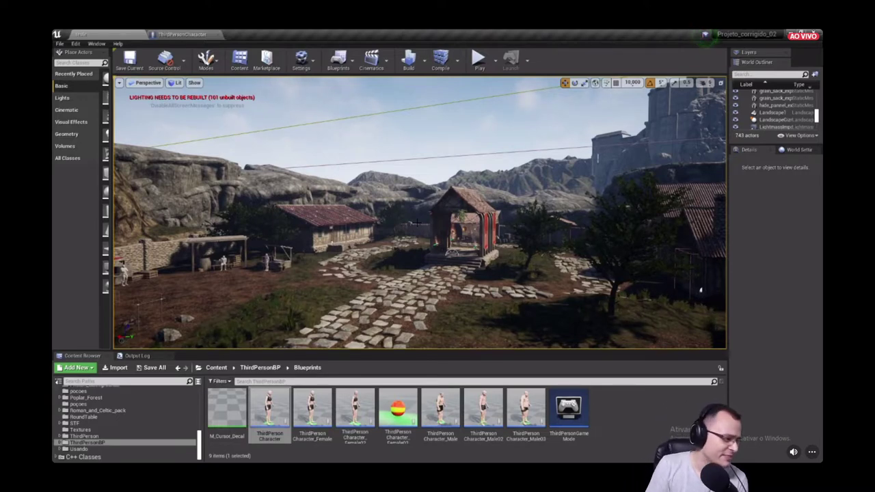
# - Return to the village level and open the top-level Blueprints folder under Content
pyautogui.click(176, 34)
pyautogui.click(123, 37)
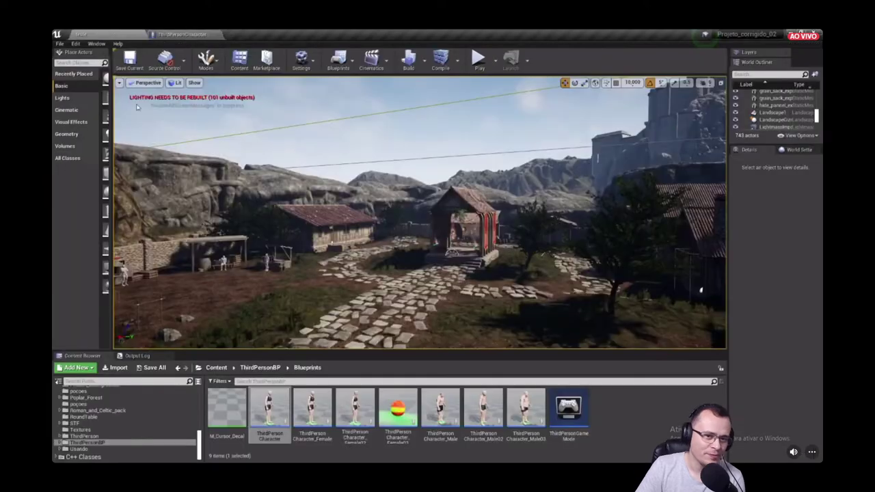
pyautogui.scroll(-3, 130, 424)
pyautogui.scroll(3, 130, 424)
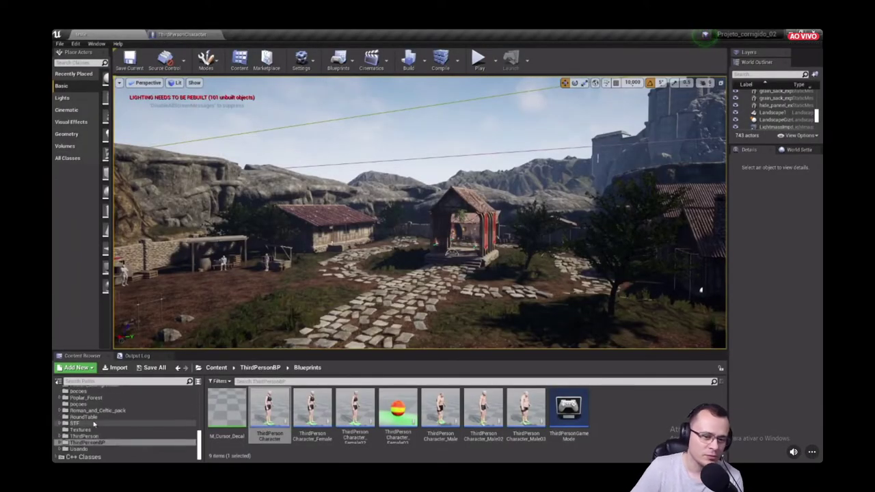
pyautogui.scroll(6, 88, 426)
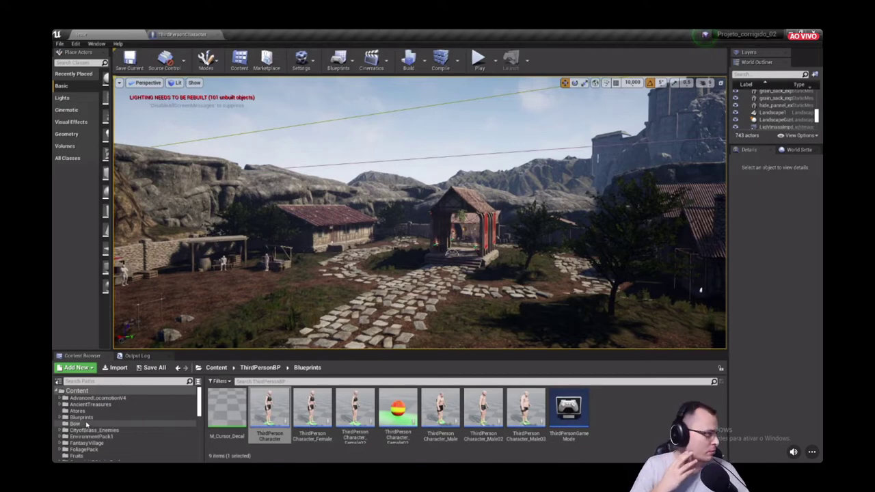
pyautogui.click(82, 417)
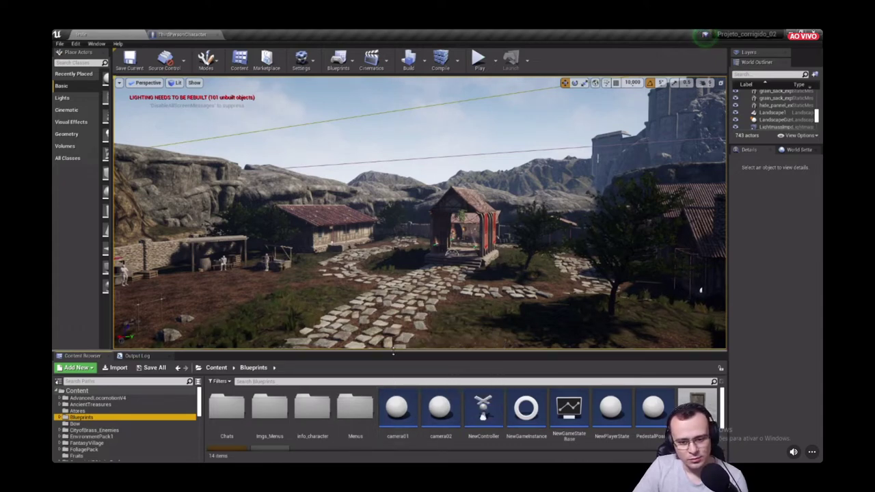
# - Enlarge the Content Browser and browse from the Menus folder back to top-level Content
pyautogui.moveTo(394, 351); pyautogui.dragTo(394, 375)
pyautogui.moveTo(396, 328); pyautogui.dragTo(424, 350, button='right')
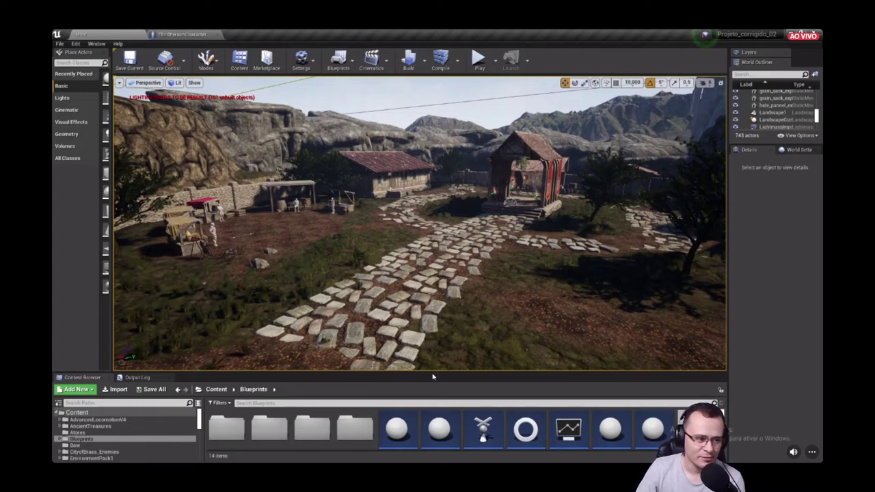
pyautogui.moveTo(431, 372); pyautogui.dragTo(431, 291)
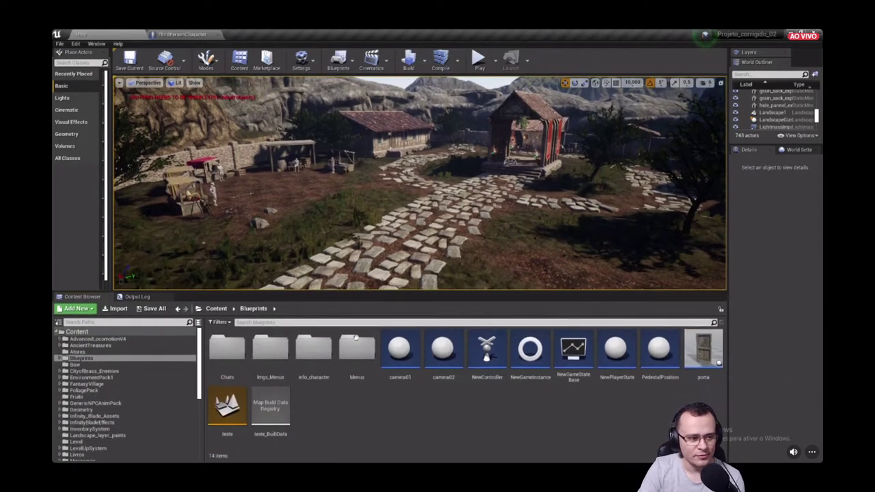
pyautogui.doubleClick(348, 350)
pyautogui.click(82, 331)
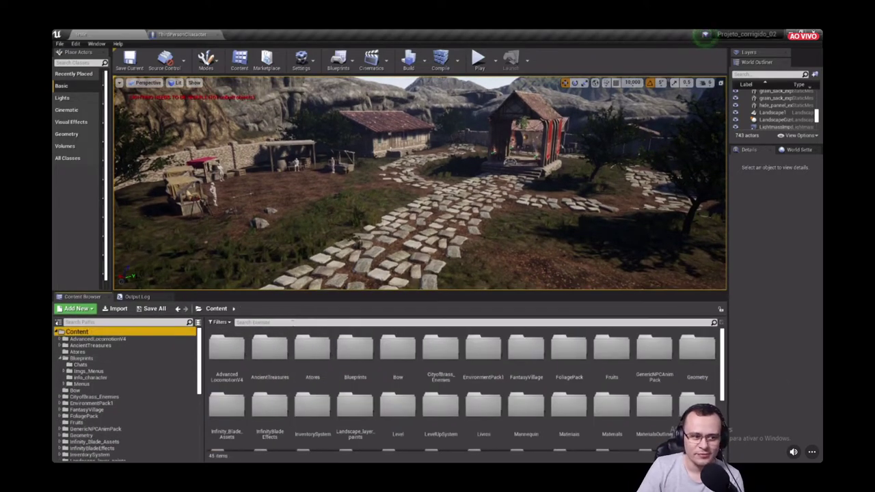
# - Search all project content for 'item' and select the ItemData data table
pyautogui.click(294, 322)
pyautogui.write('ite')
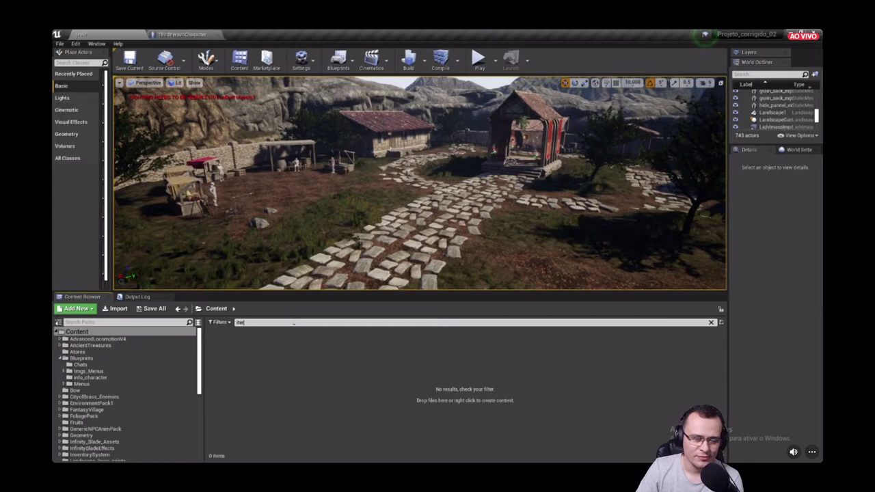
pyautogui.write('m')
pyautogui.click(314, 352)
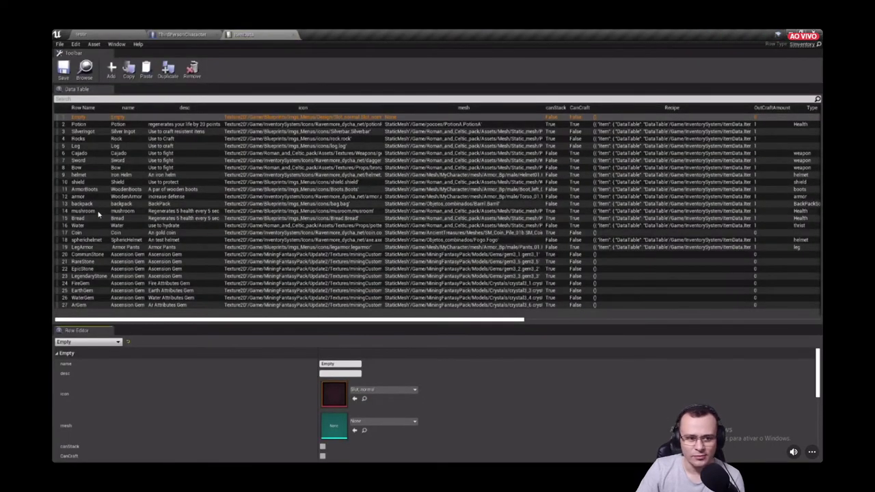
# - Set the armor row's rarity to common in ItemData and save the table
pyautogui.click(97, 198)
pyautogui.scroll(-10, 263, 369)
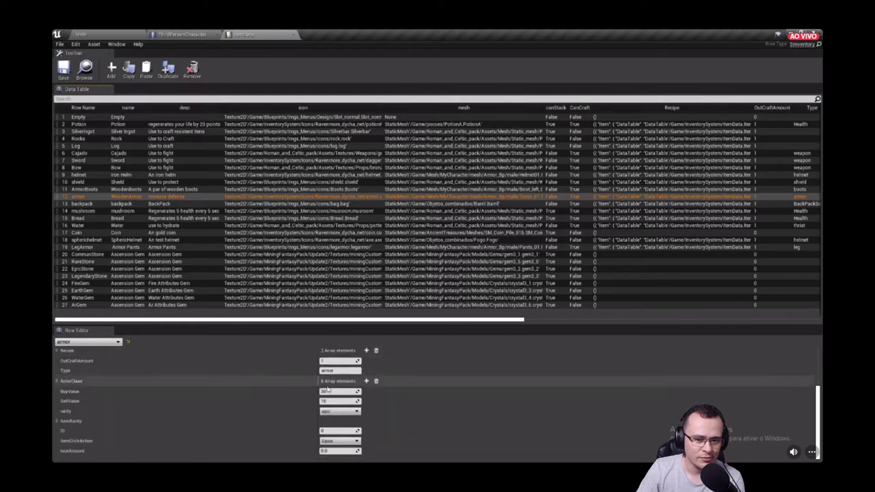
pyautogui.click(340, 411)
pyautogui.click(335, 420)
pyautogui.click(63, 68)
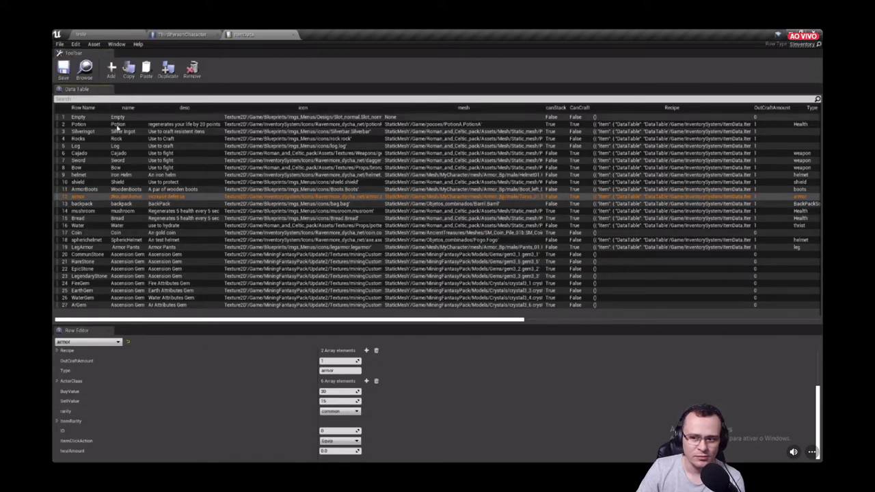
# - Return to the ThirdPersonCharacter Blueprint's Event Graph
pyautogui.click(181, 35)
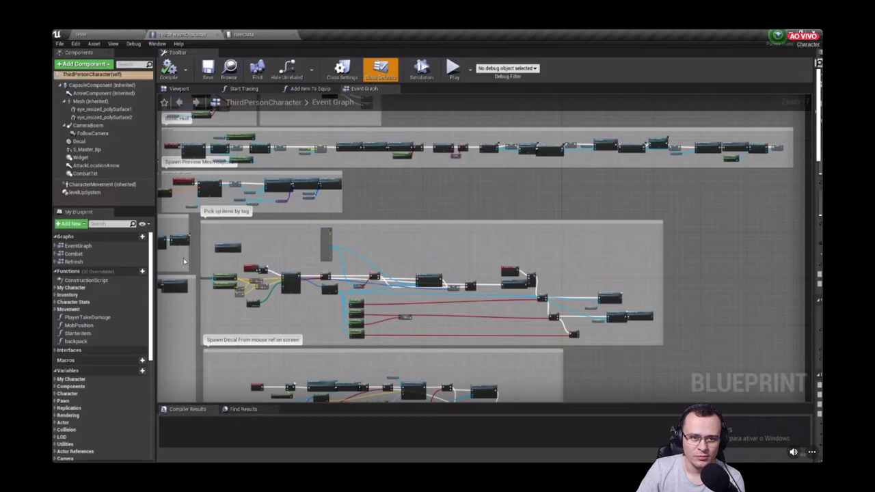
pyautogui.click(81, 34)
pyautogui.moveTo(275, 294); pyautogui.dragTo(266, 403)
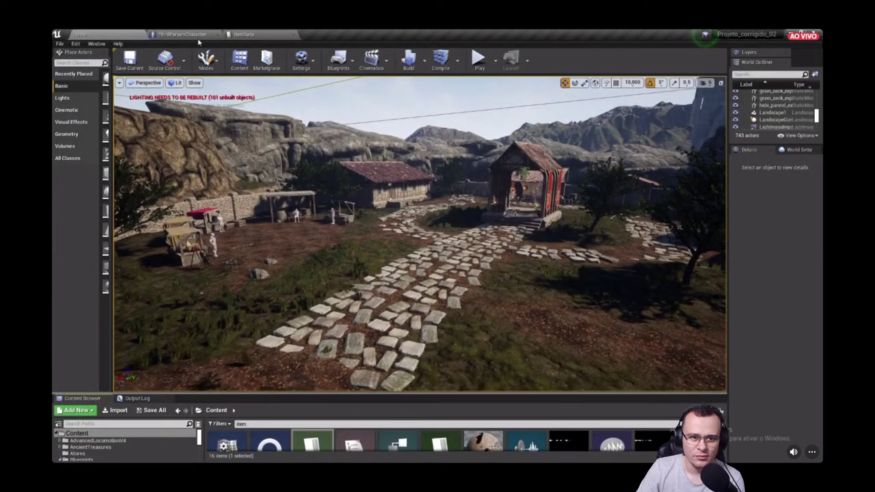
pyautogui.click(195, 34)
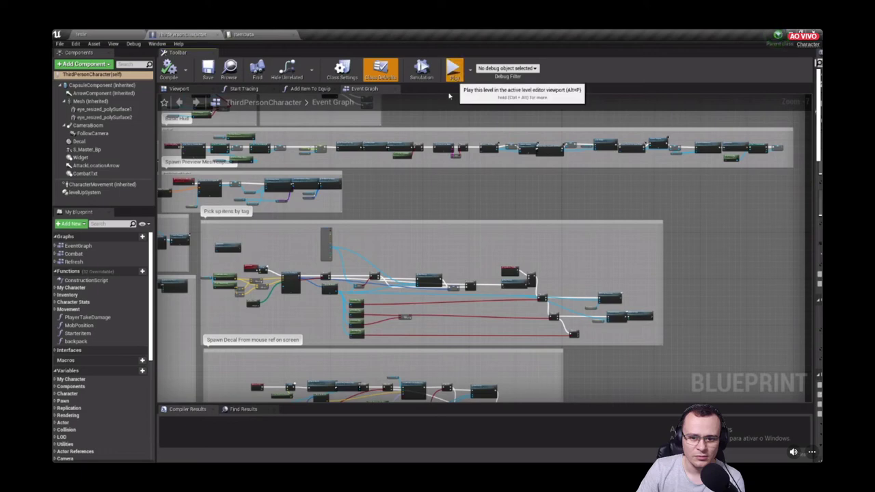
# - Start the three-client multiplayer preview and arrange and enlarge the Client 2 and 3 windows
pyautogui.click(453, 72)
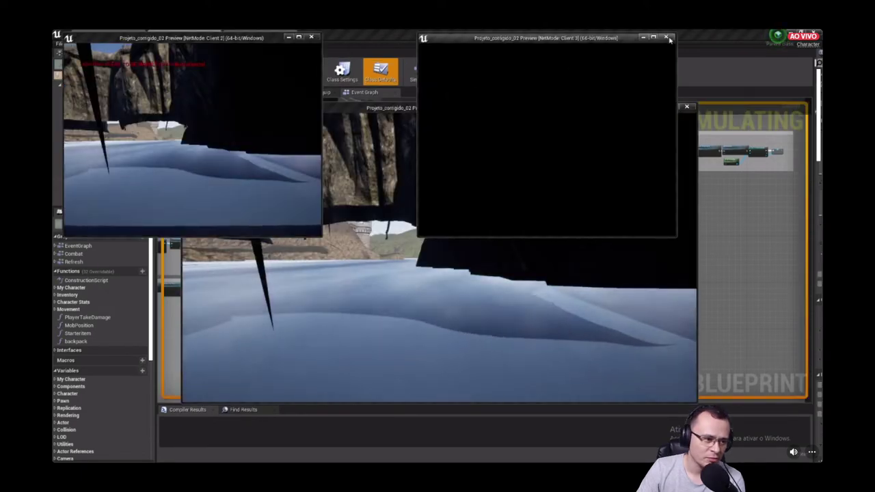
pyautogui.moveTo(596, 39); pyautogui.dragTo(734, 257)
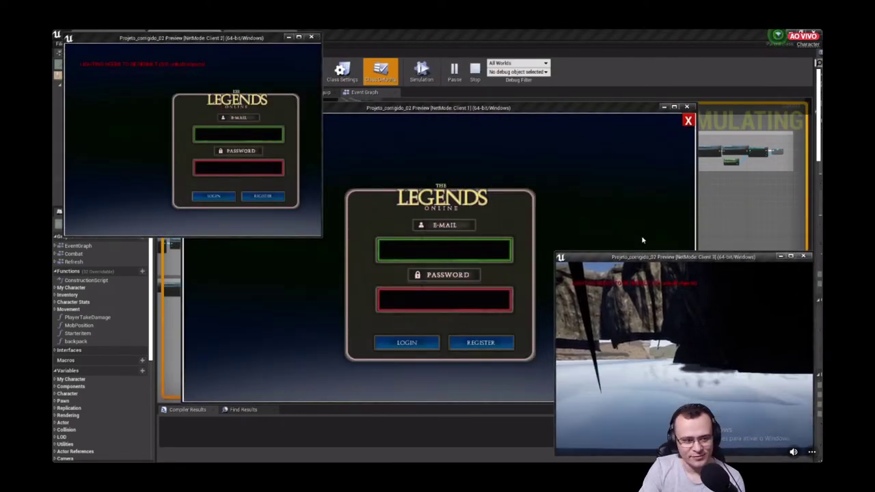
pyautogui.moveTo(555, 253); pyautogui.dragTo(473, 191)
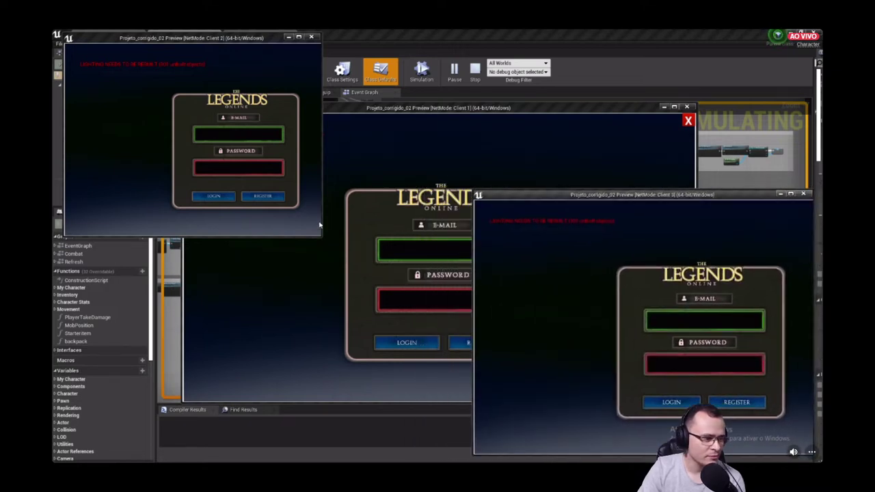
pyautogui.moveTo(322, 240); pyautogui.dragTo(422, 267)
# - Log Client 3 in with its test e-mail and password, correcting the mistyped e-mail
pyautogui.click(656, 325)
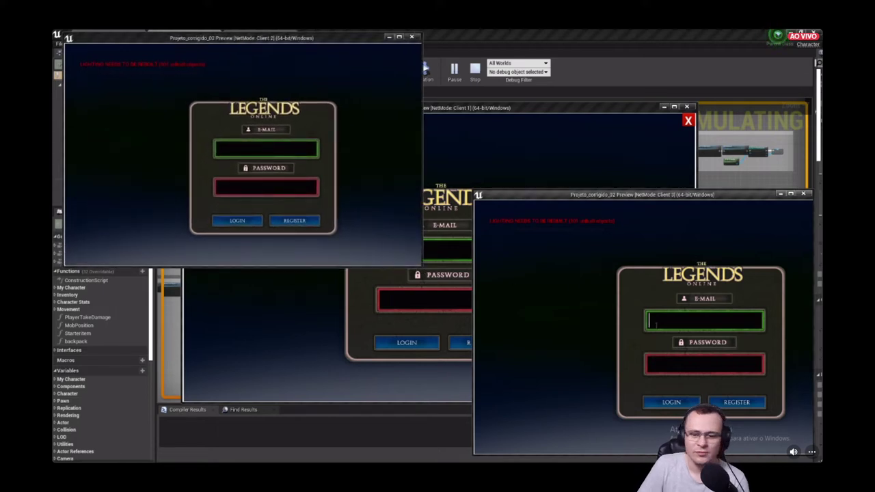
pyautogui.write('2@teste,cin')
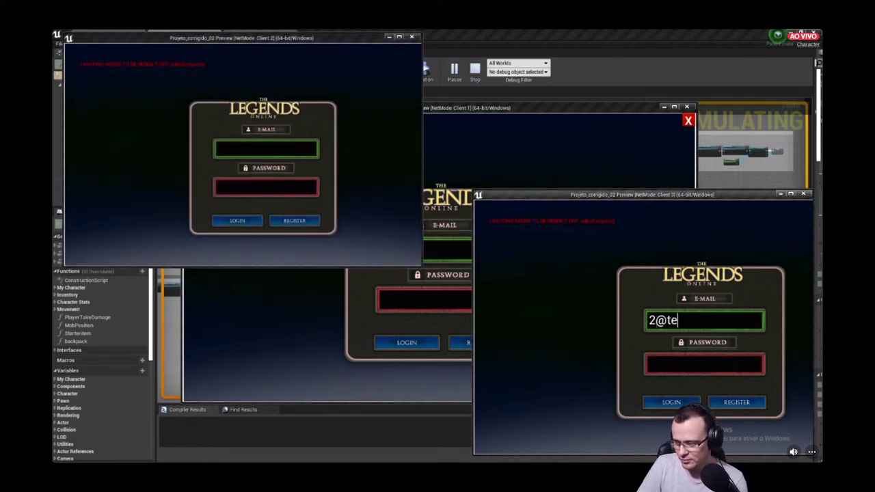
pyautogui.press('Tab')
pyautogui.click(726, 319)
pyautogui.press('BackSpace')
pyautogui.press('BackSpace')
pyautogui.press('BackSpace')
pyautogui.press('BackSpace')
pyautogui.write('.com')
pyautogui.press('Tab')
pyautogui.write('123')
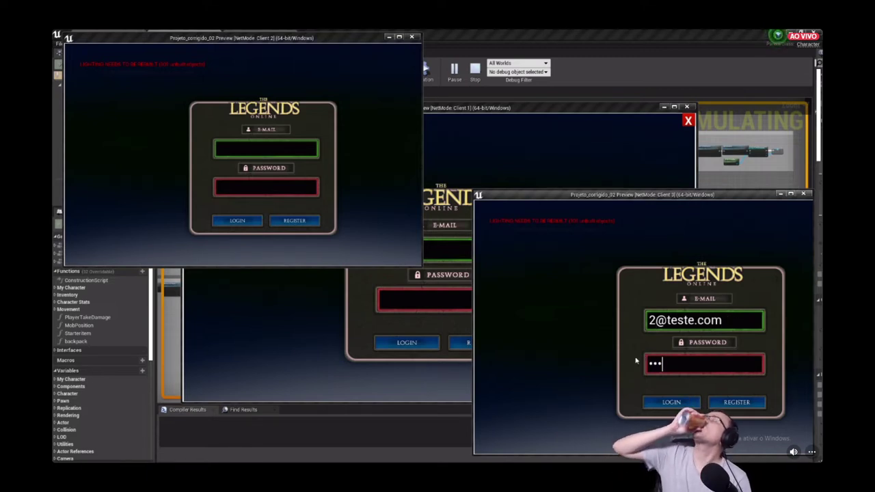
pyautogui.write('45678')
pyautogui.click(671, 402)
# - Log Client 1 in with its test account and enter Client 2's test e-mail
pyautogui.click(447, 242)
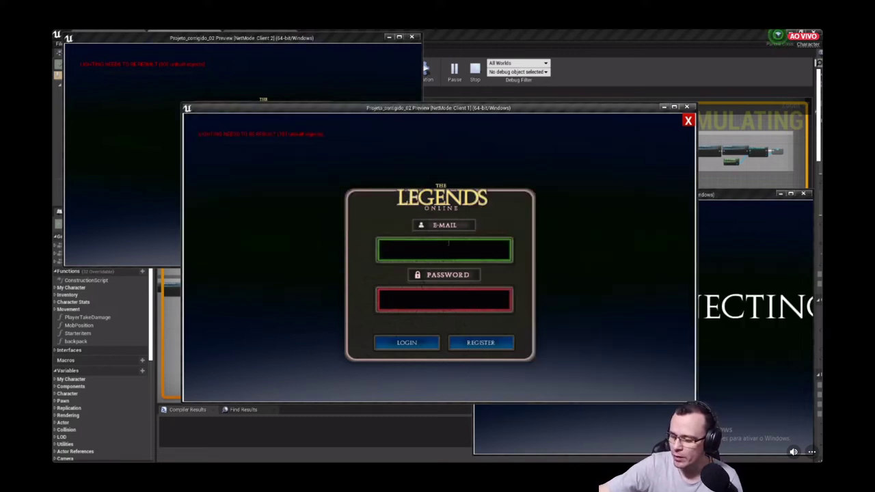
pyautogui.write('3@teste.com')
pyautogui.press('Tab')
pyautogui.write('12345678')
pyautogui.click(406, 343)
pyautogui.click(284, 153)
pyautogui.write('4@teste.com')
pyautogui.press('Tab')
# - Finish Client 2's login and enter the game world from Clients 1 and 2
pyautogui.write('123')
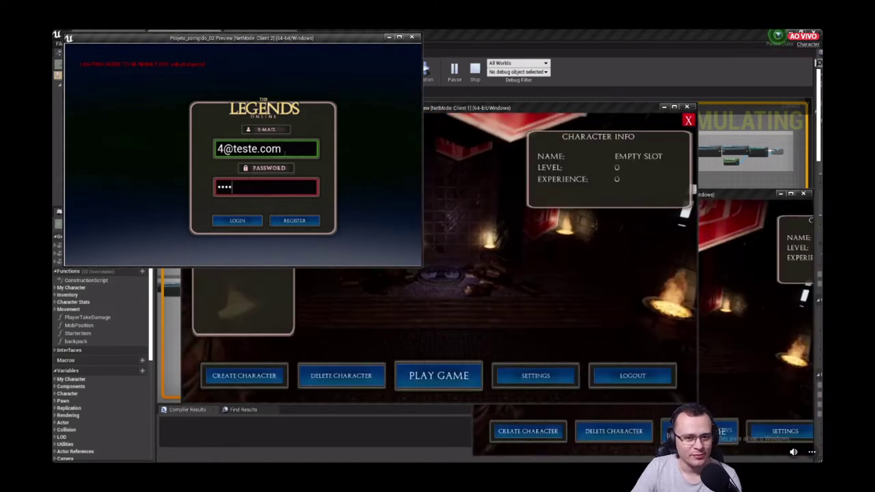
pyautogui.write('45678')
pyautogui.click(236, 220)
pyautogui.click(425, 354)
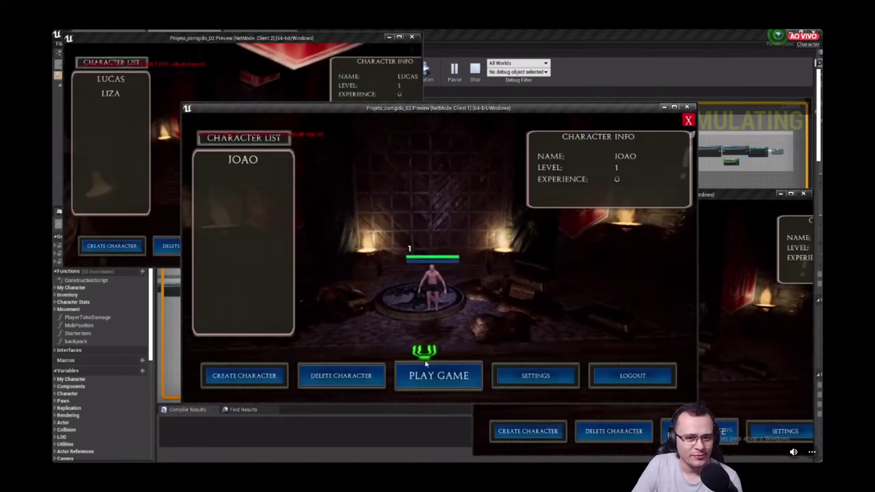
pyautogui.click(430, 373)
pyautogui.click(530, 257)
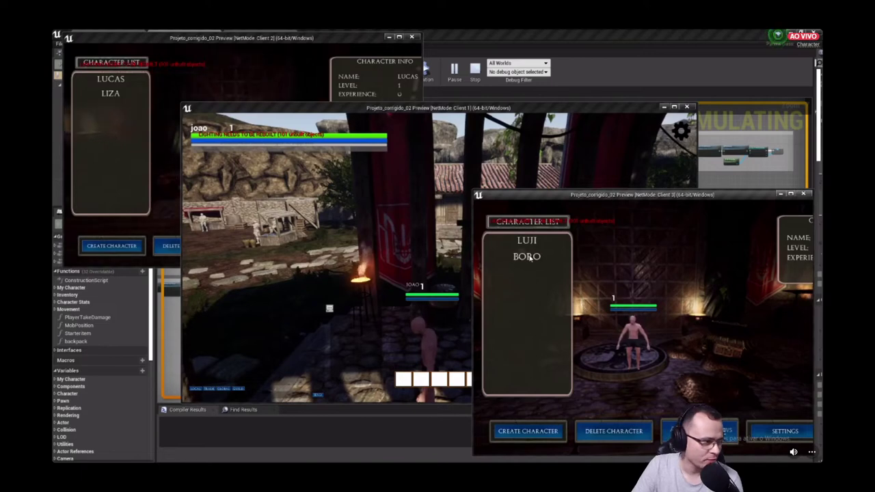
pyautogui.click(118, 92)
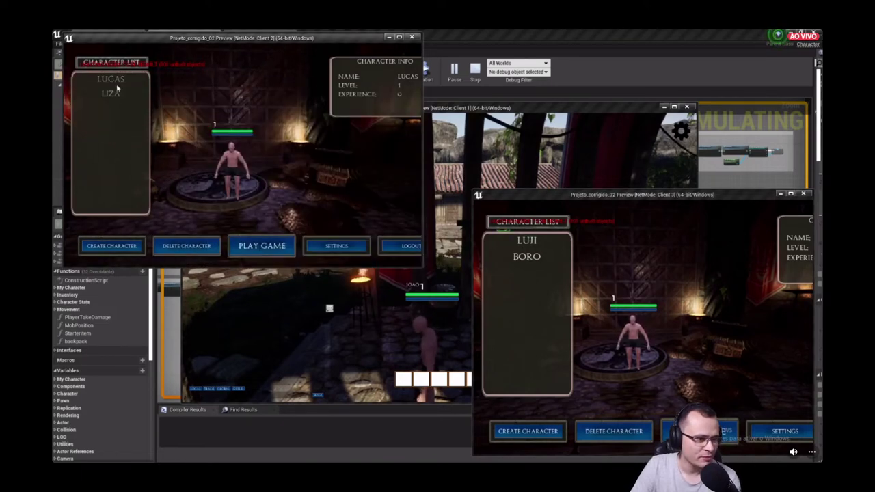
pyautogui.click(265, 247)
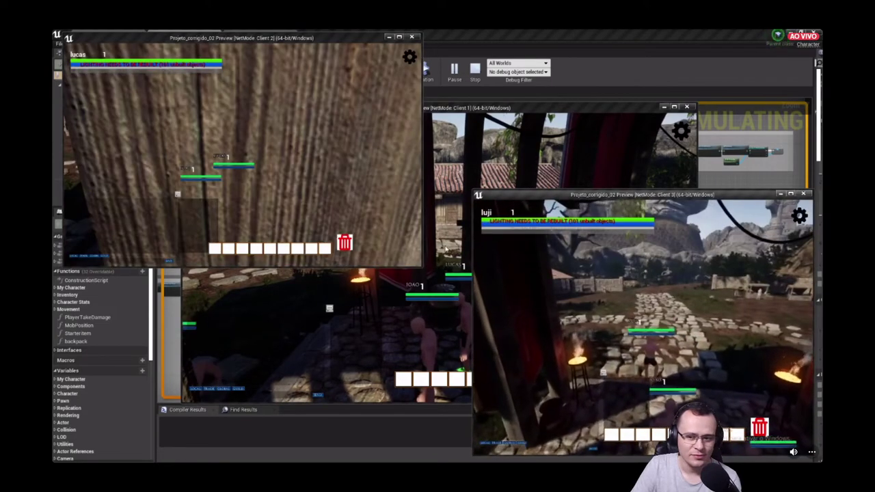
# - Walk Client 2's character along the stone path to the shack and well, opening its equipment panel
pyautogui.click(520, 158)
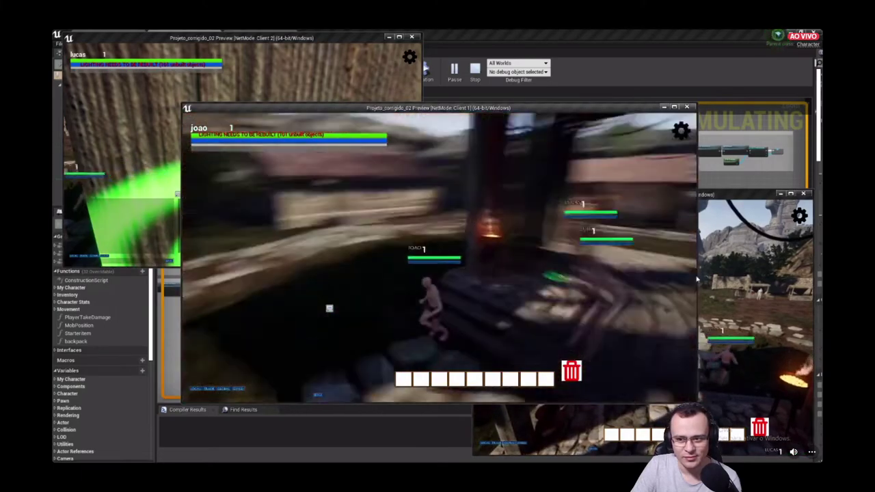
pyautogui.click(68, 162)
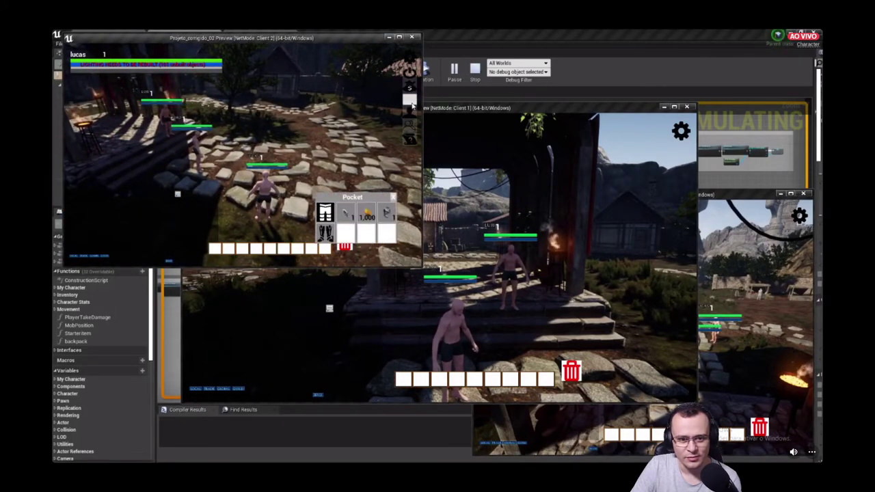
pyautogui.press('w')
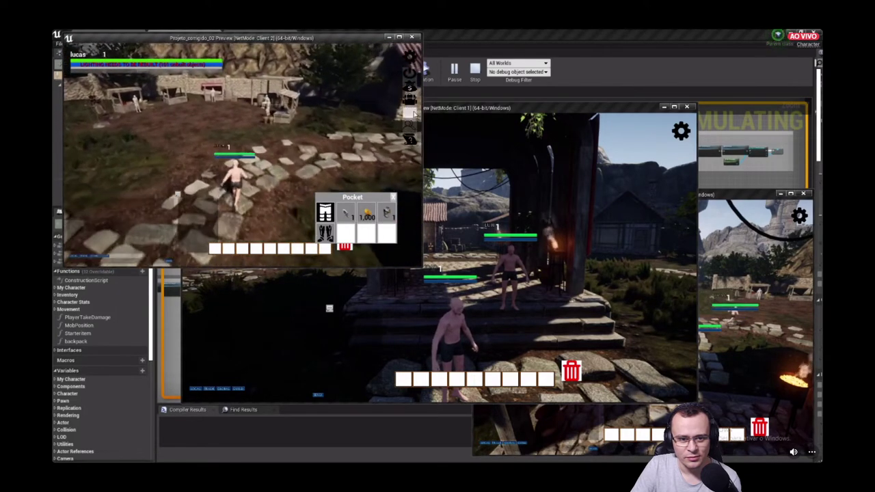
pyautogui.press('e')
pyautogui.press('w')
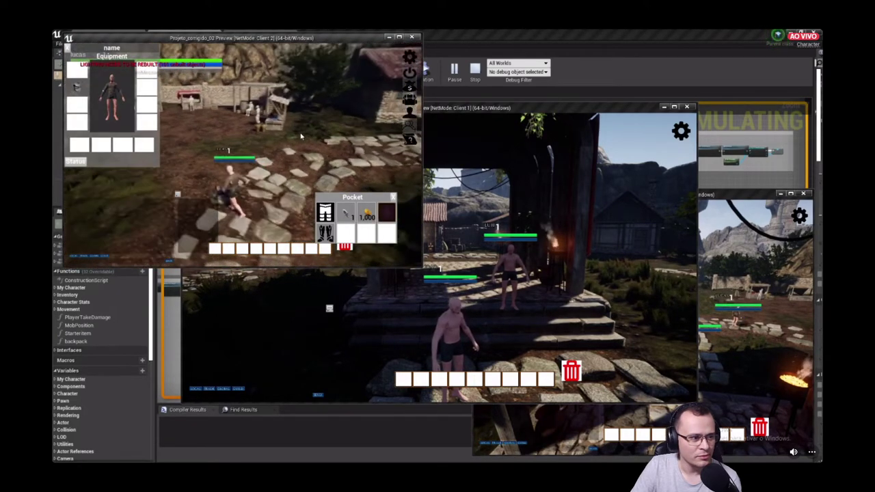
pyautogui.press('w')
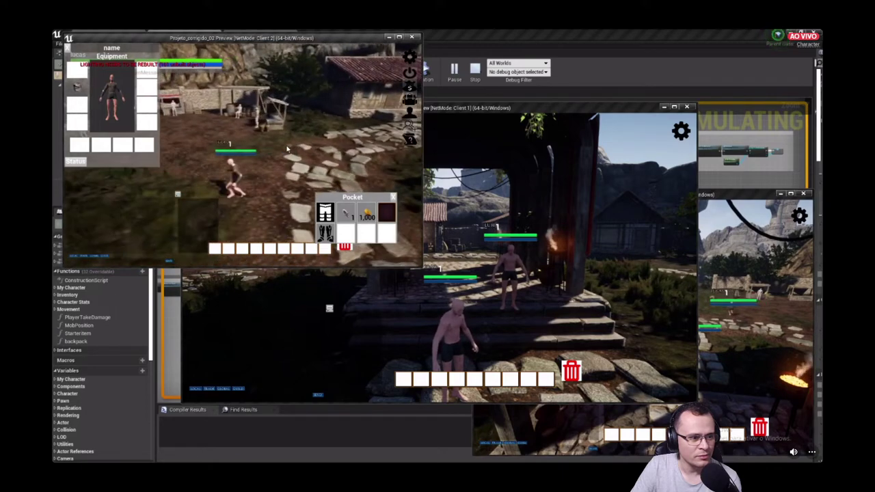
pyautogui.press('w')
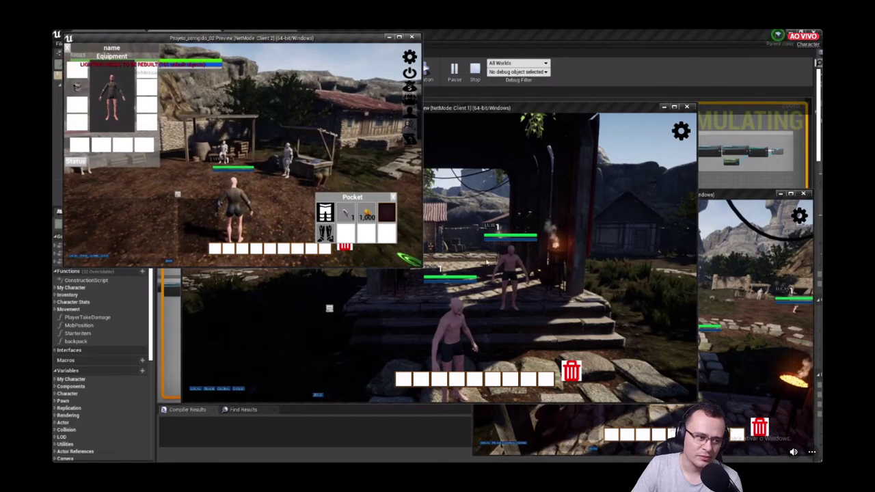
# - Walk Client 3's character toward the market stalls and Client 1's up to a stall
pyautogui.click(467, 249)
pyautogui.press('w')
pyautogui.press('w')
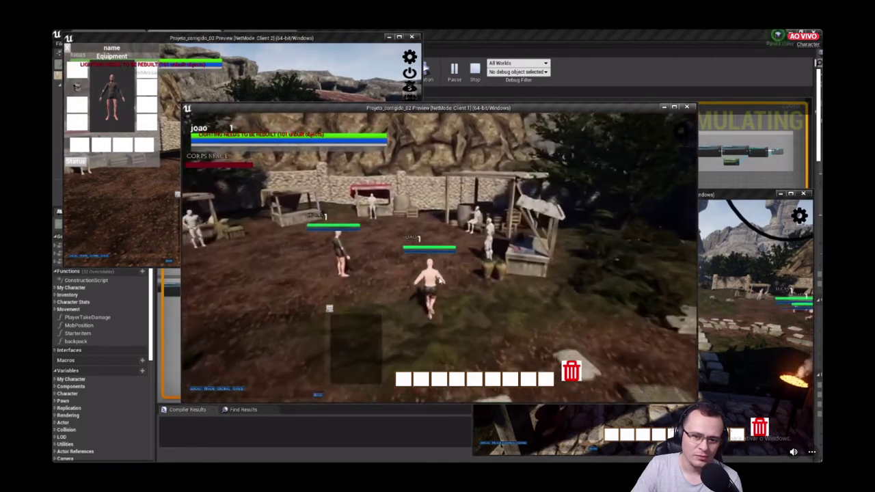
pyautogui.click(752, 299)
pyautogui.press('w')
pyautogui.press('w')
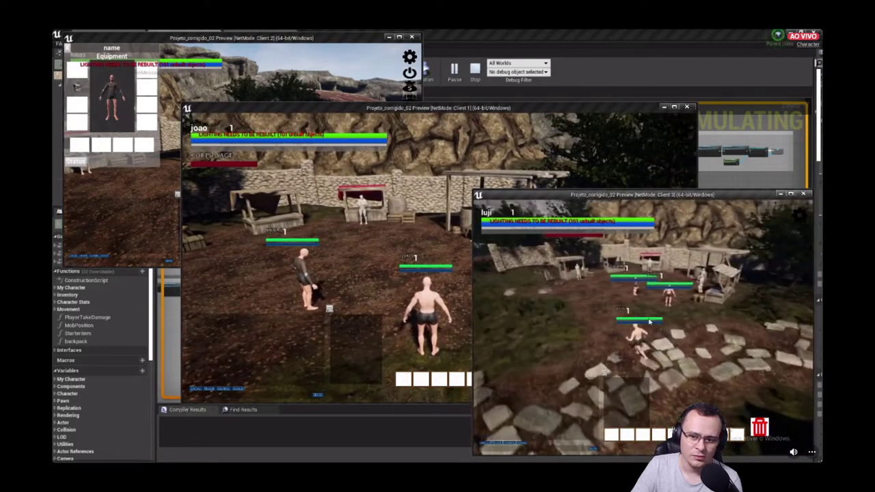
pyautogui.press('w')
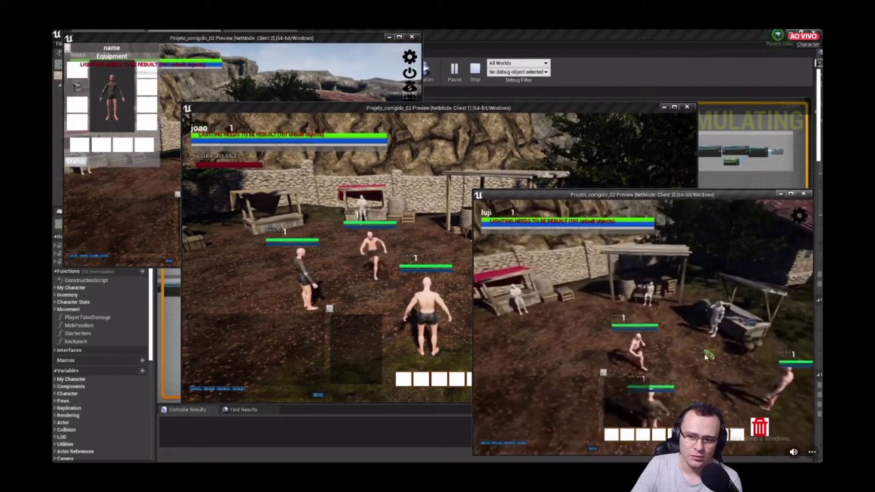
pyautogui.click(332, 250)
pyautogui.press('w')
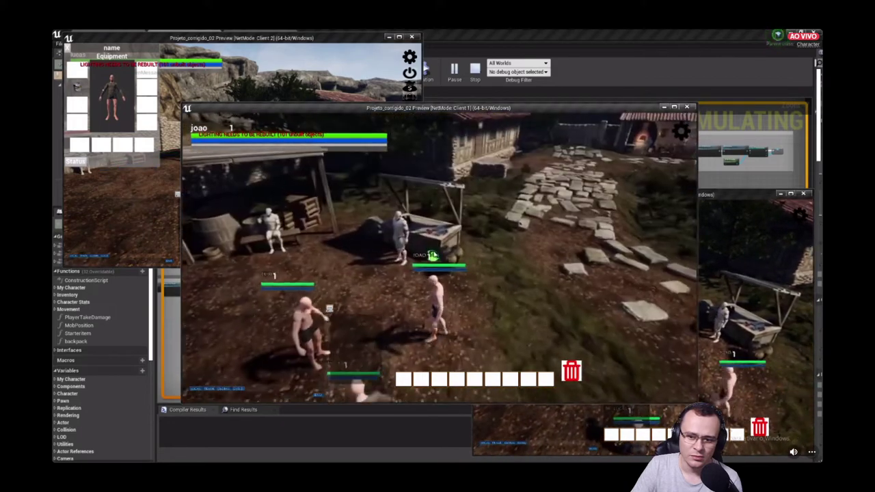
# - Open the Crafting shop at the stall, choose Log, and adjust its Selected Amount
pyautogui.click(456, 264)
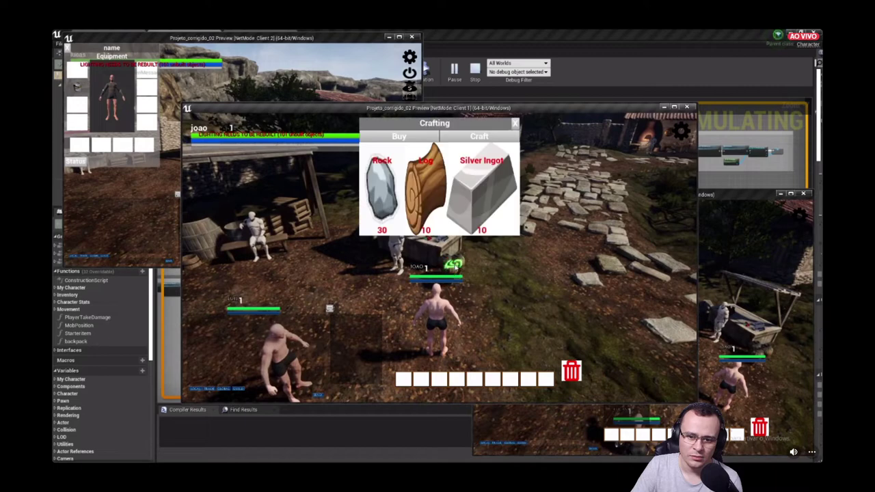
pyautogui.click(420, 207)
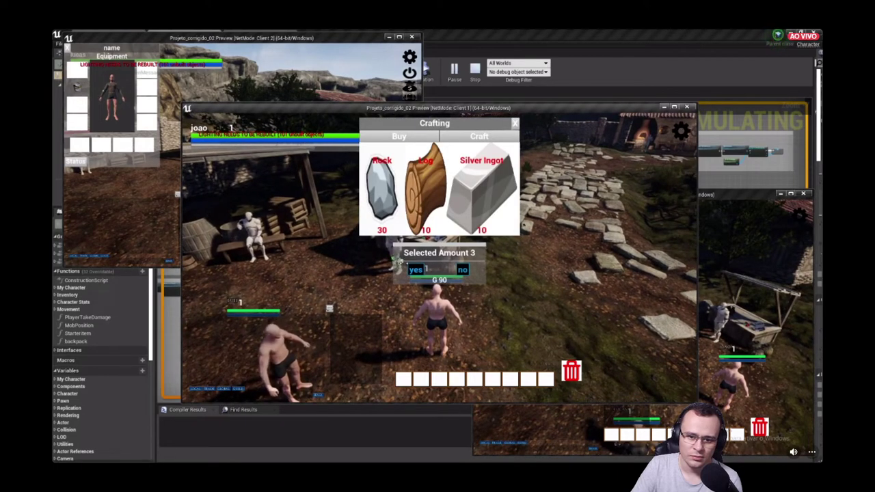
pyautogui.click(415, 269)
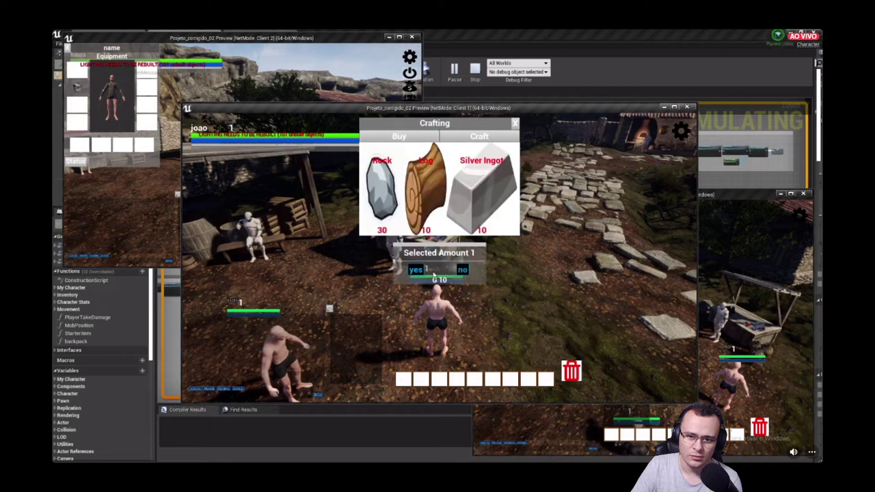